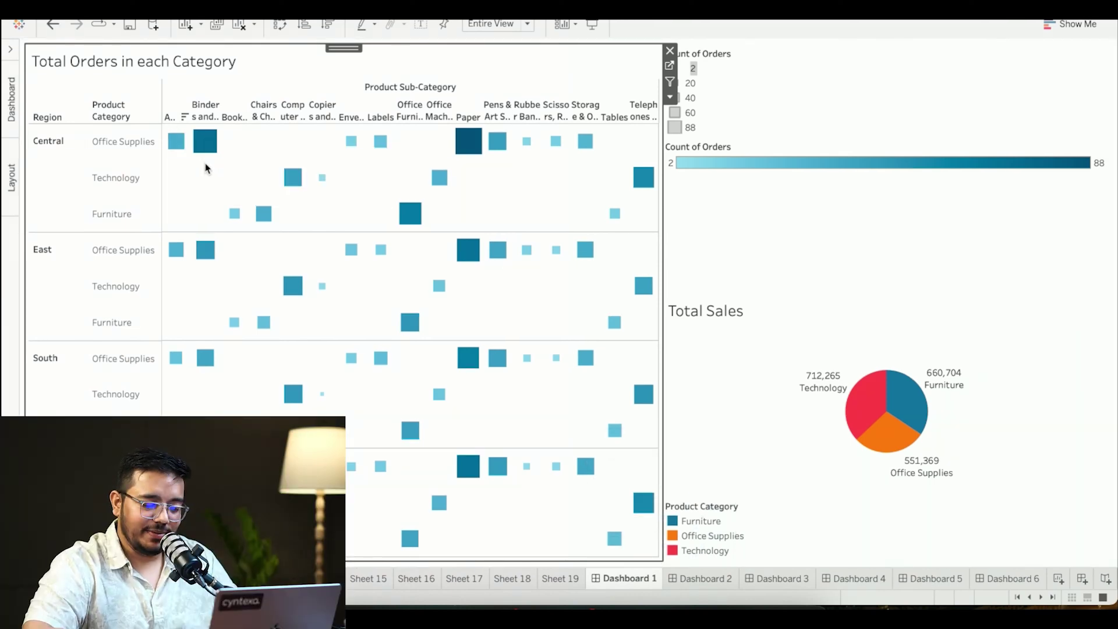
- Read the sales tooltips on several Dashboard 1 chart marks
mouse_move(194, 139)
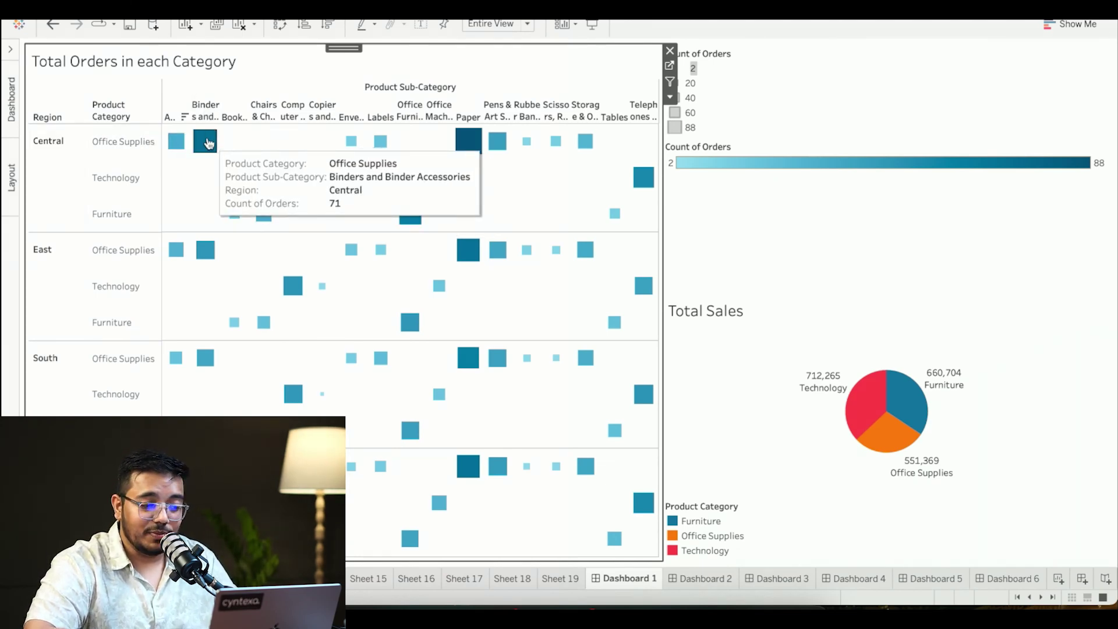
mouse_move(466, 146)
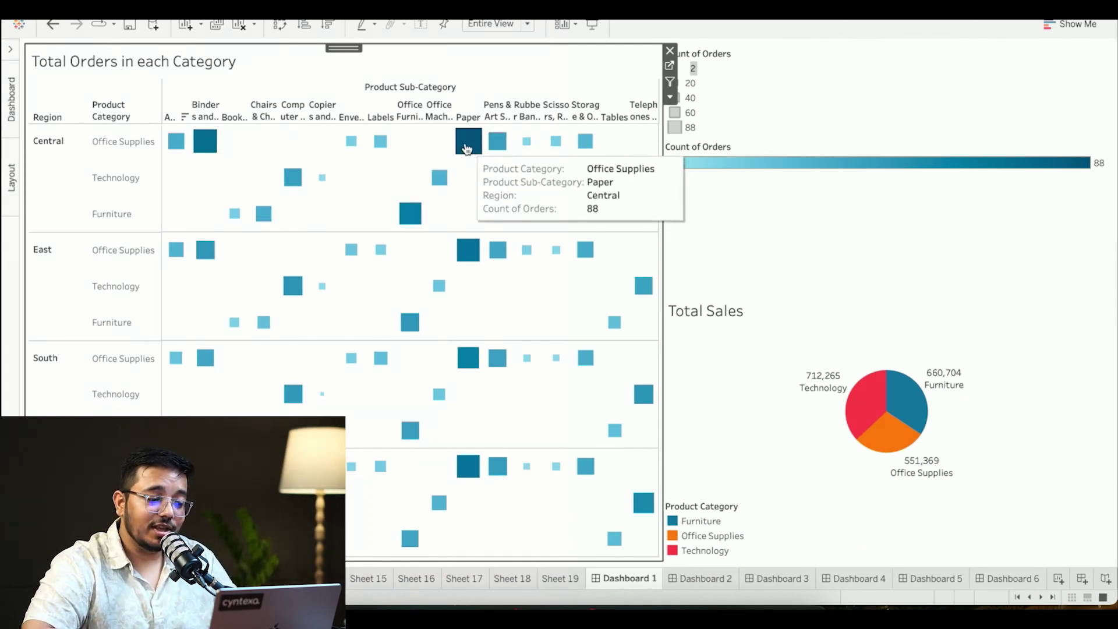
mouse_move(614, 430)
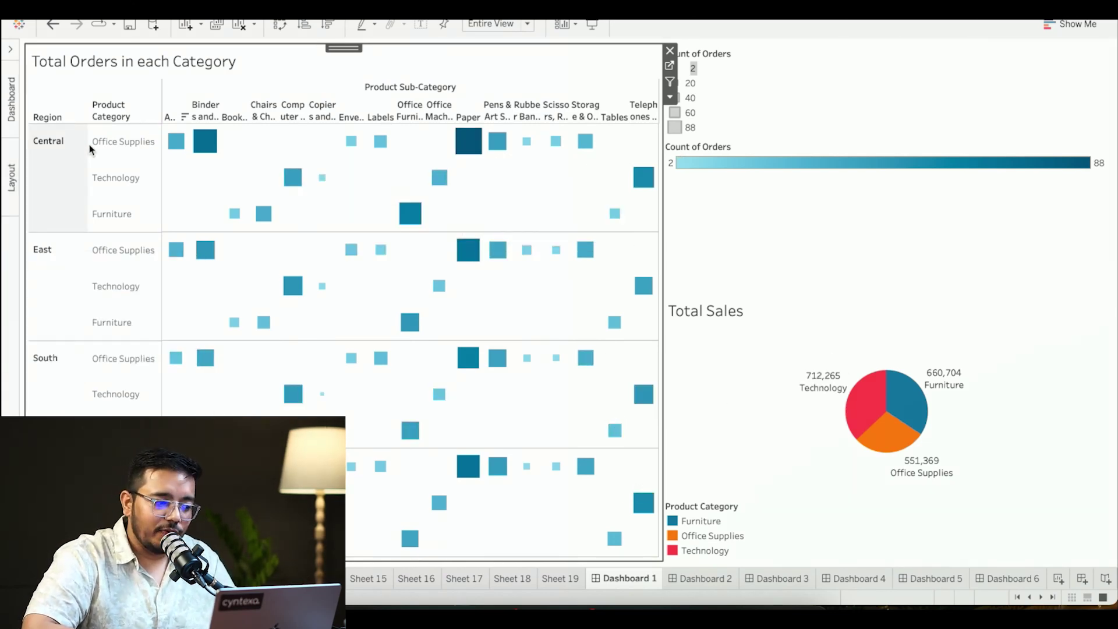
mouse_move(183, 272)
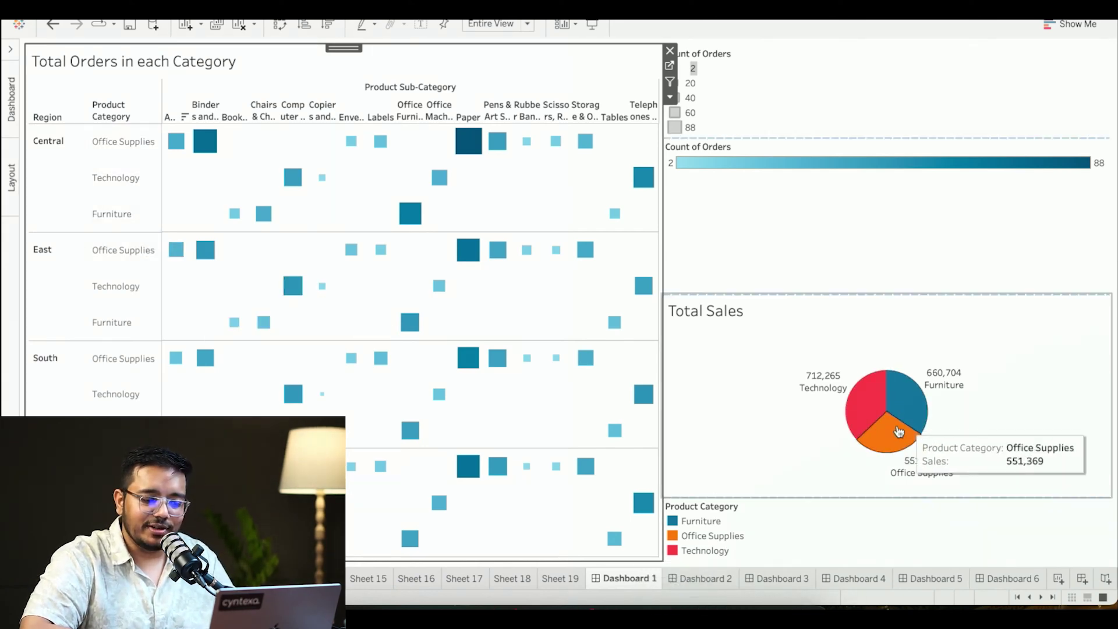
- Switch to Dashboard 2, with sales per sub-category and the customer map
left_click(702, 579)
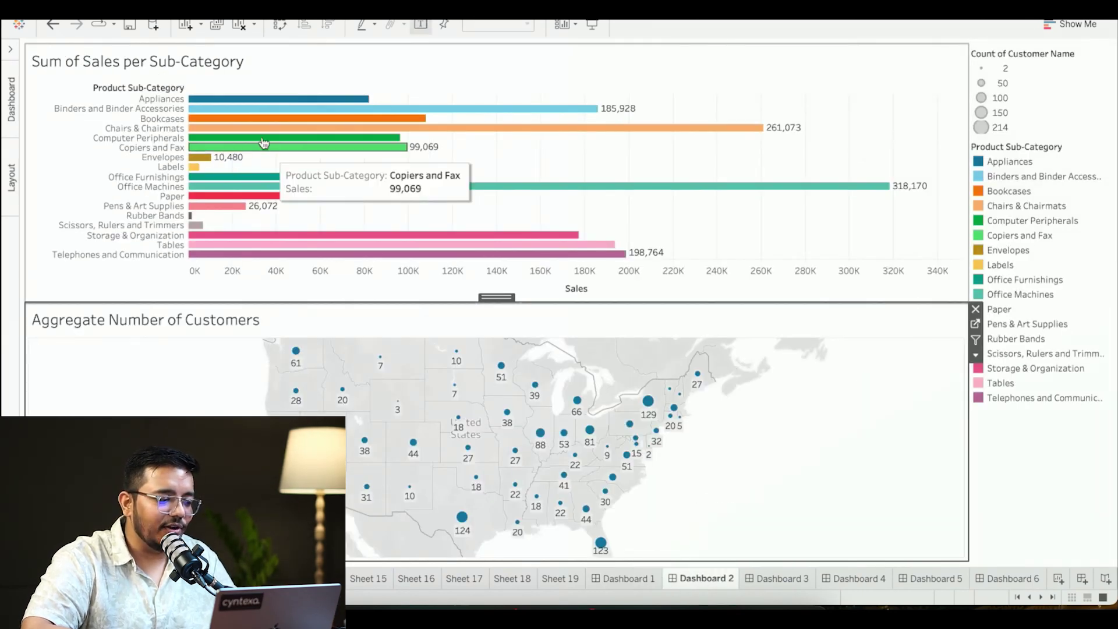
mouse_move(297, 109)
mouse_move(296, 353)
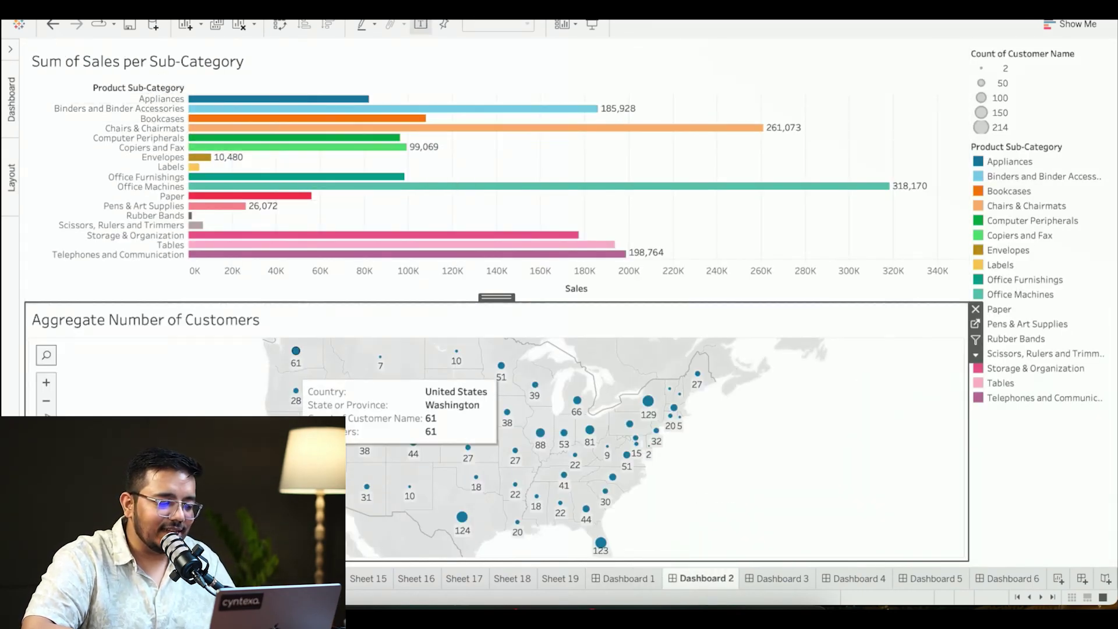
- Zoom the customer map to California via 'cal', reset to the whole US, then open Dashboard 3
left_click(48, 356)
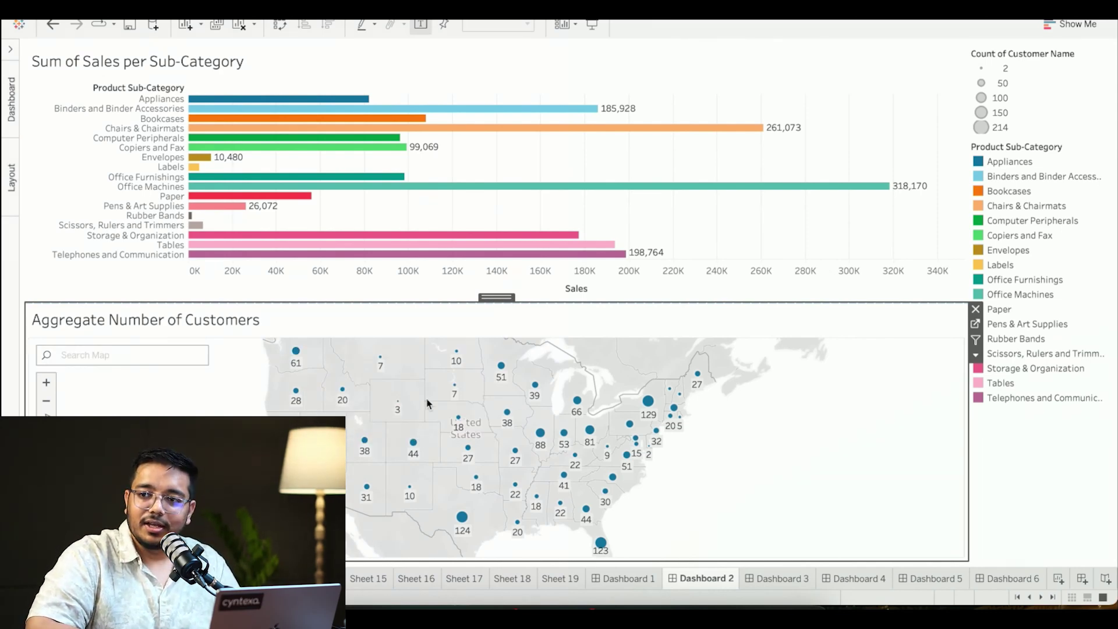
mouse_move(342, 389)
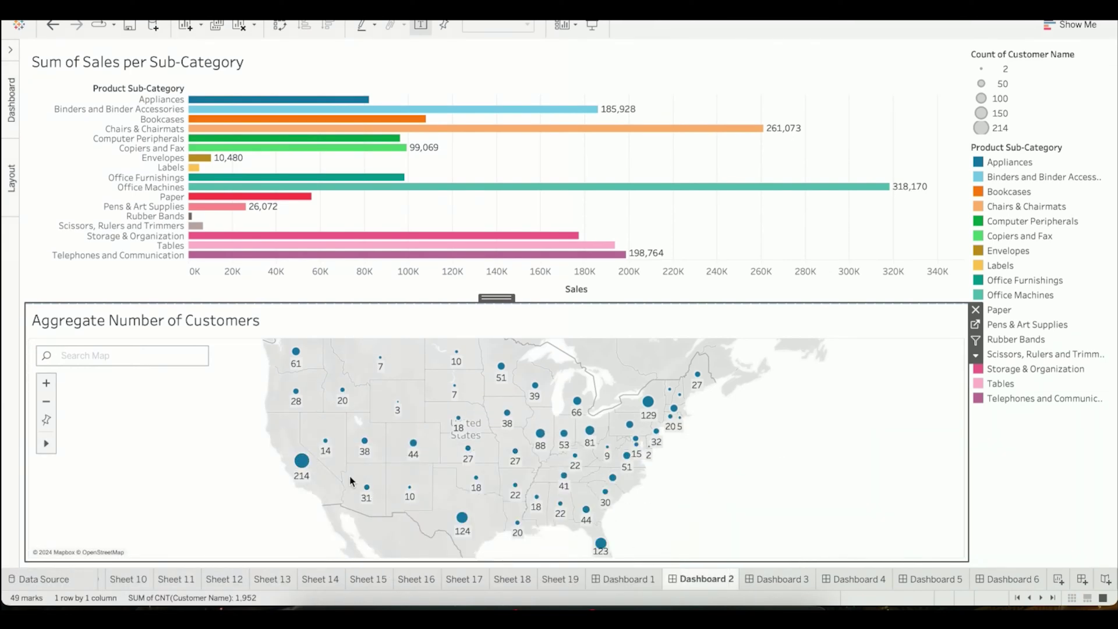
left_click(101, 348)
type("cali")
left_click(96, 374)
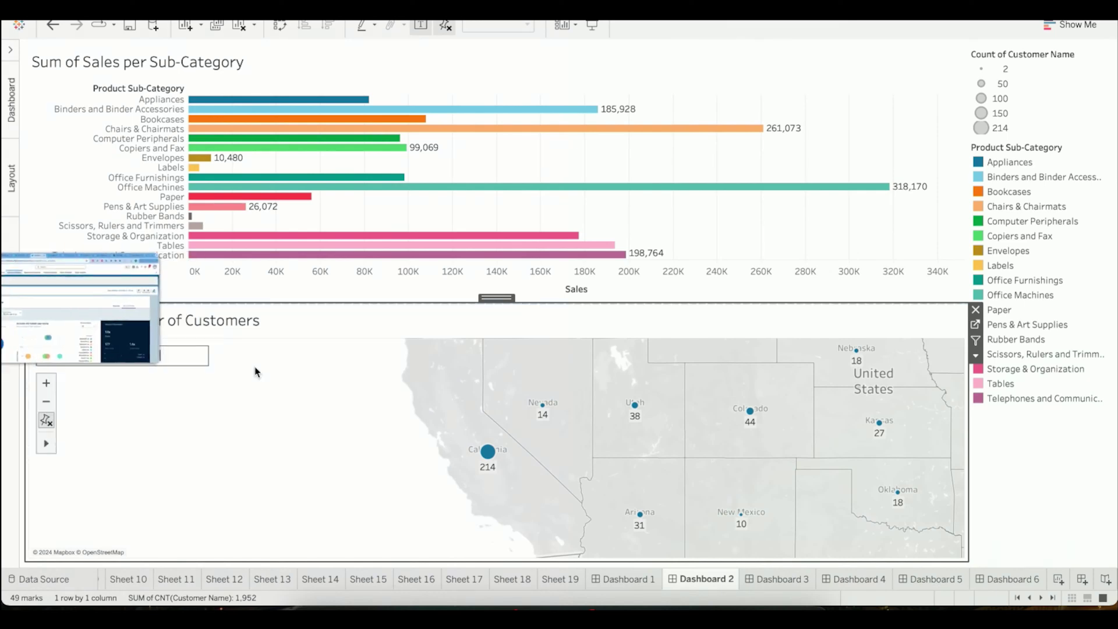
left_click(46, 420)
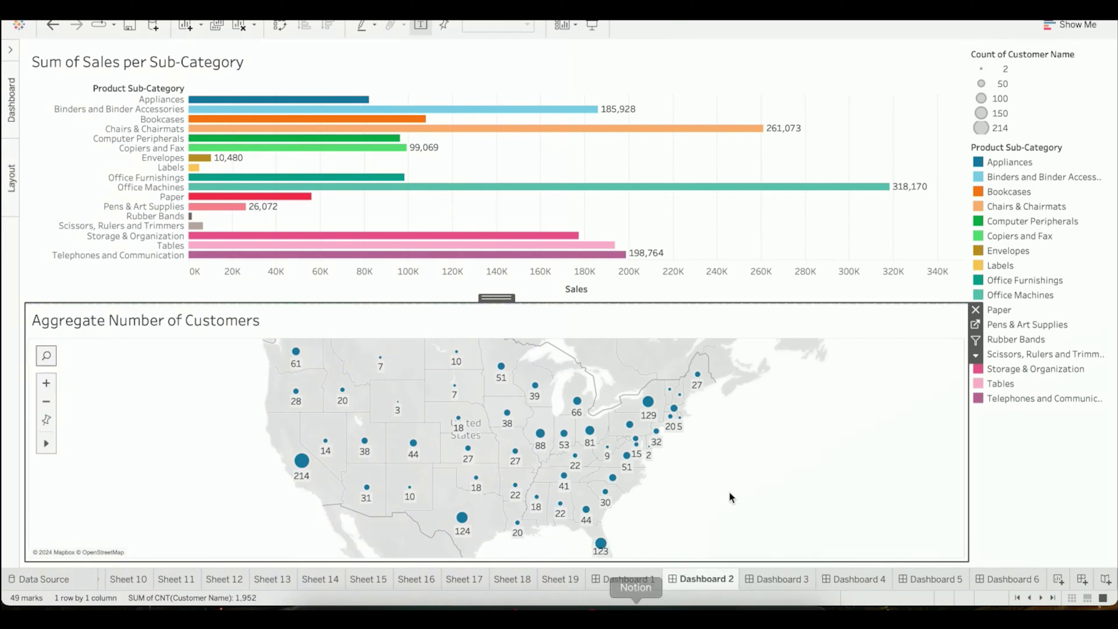
left_click(777, 580)
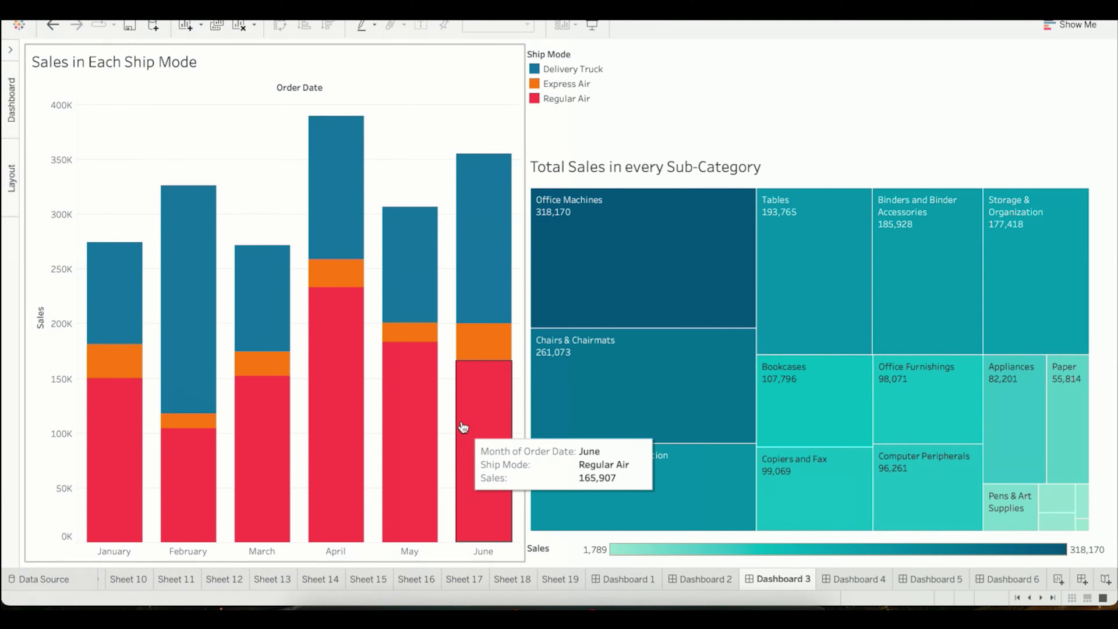
- Move through Dashboard 4 to Dashboard 5, with its Sales & Profit forecast and Profit per Week charts
left_click(842, 581)
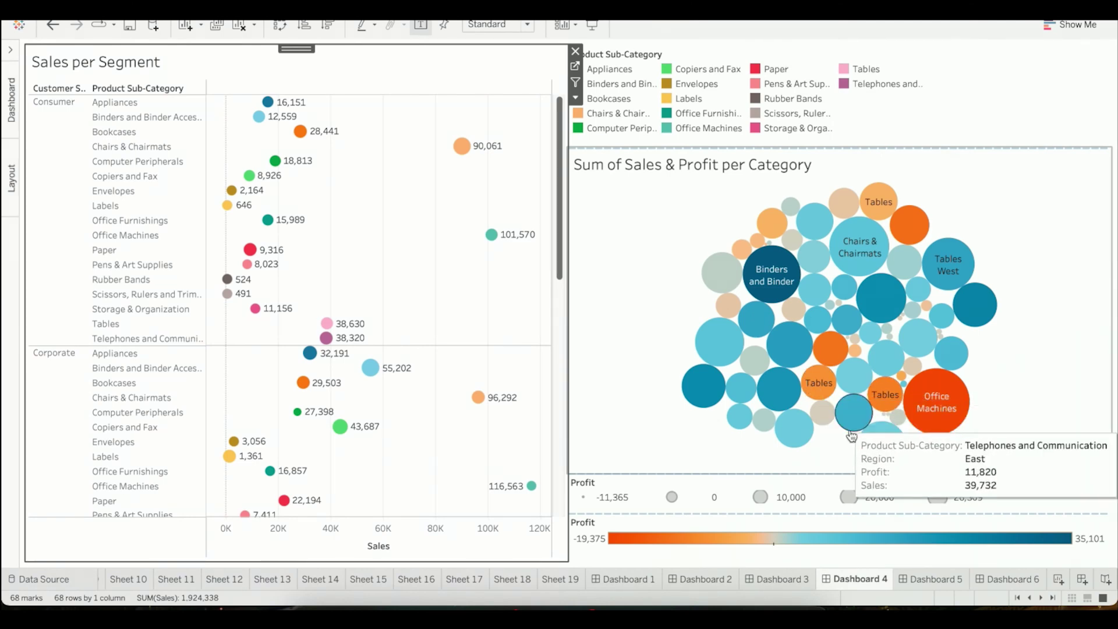
left_click(932, 574)
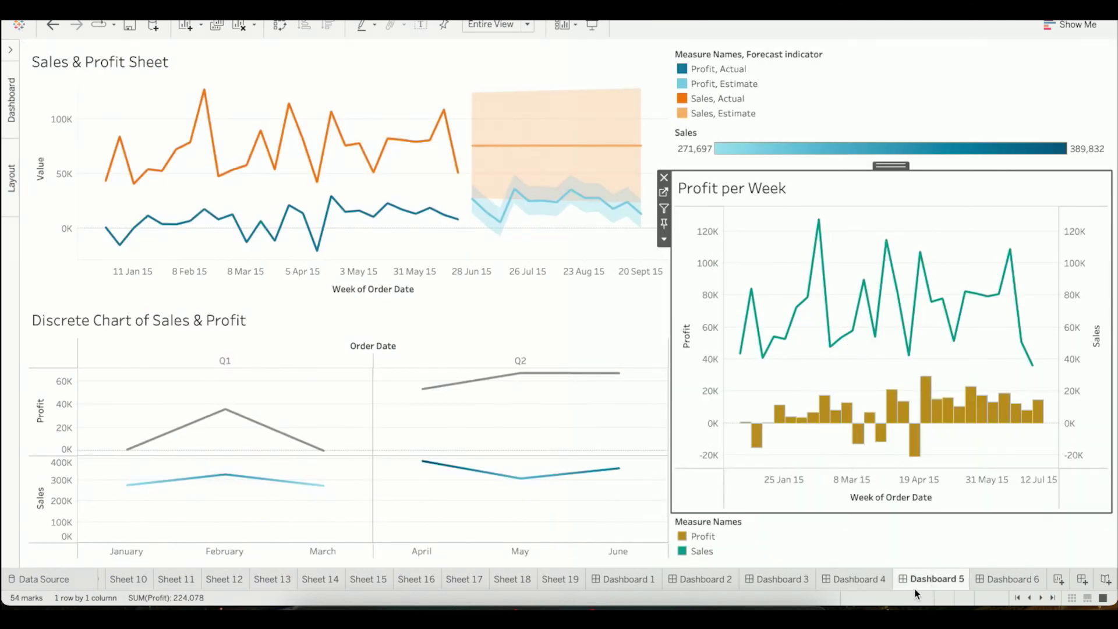
left_click(997, 576)
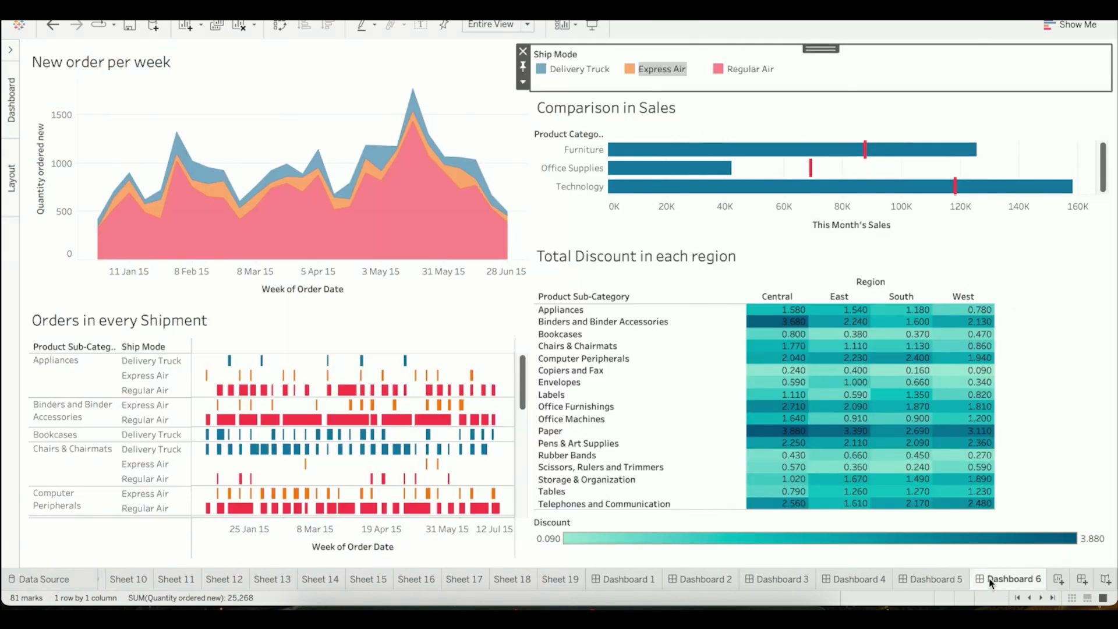
mouse_move(726, 155)
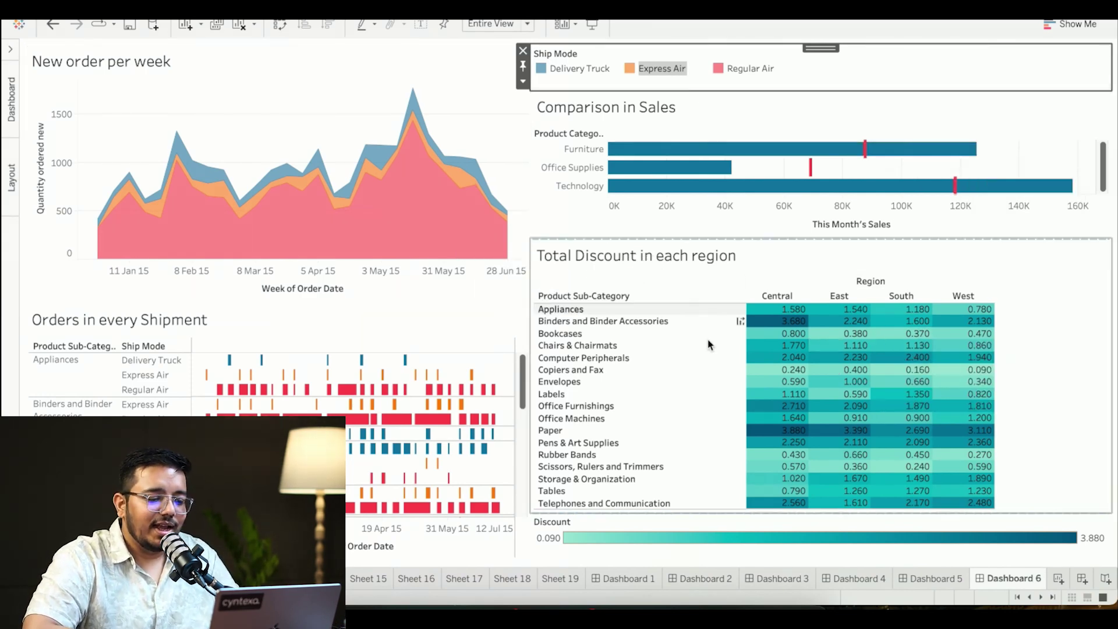
mouse_move(800, 500)
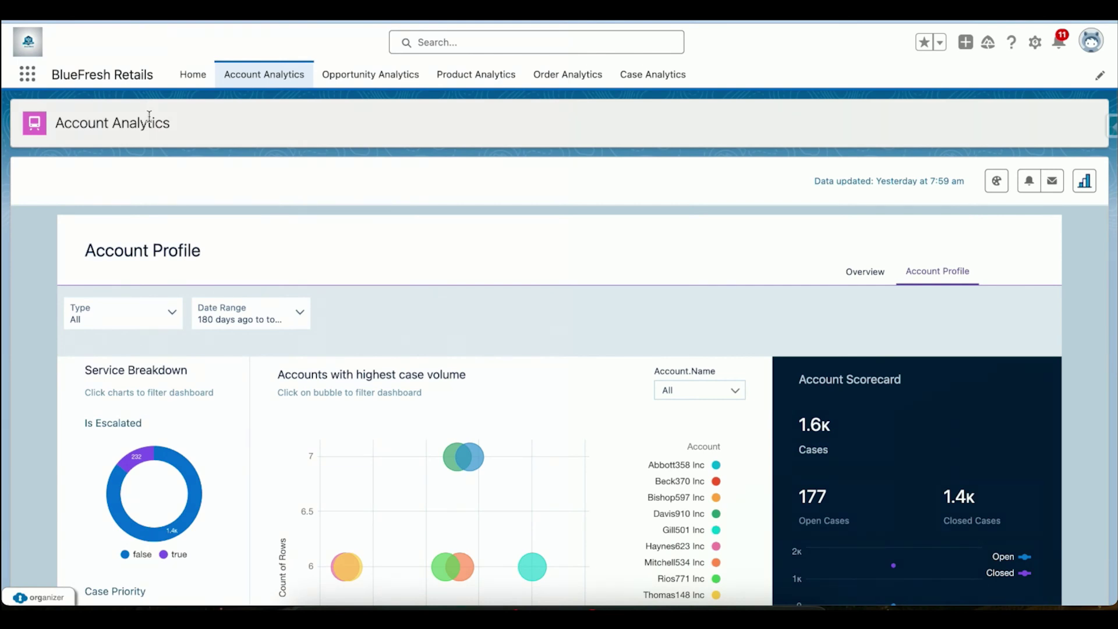
- Scroll up and down through the Account Analytics dashboard charts to review them
scroll(312, 363, "down", 1)
scroll(313, 365, "down", 2)
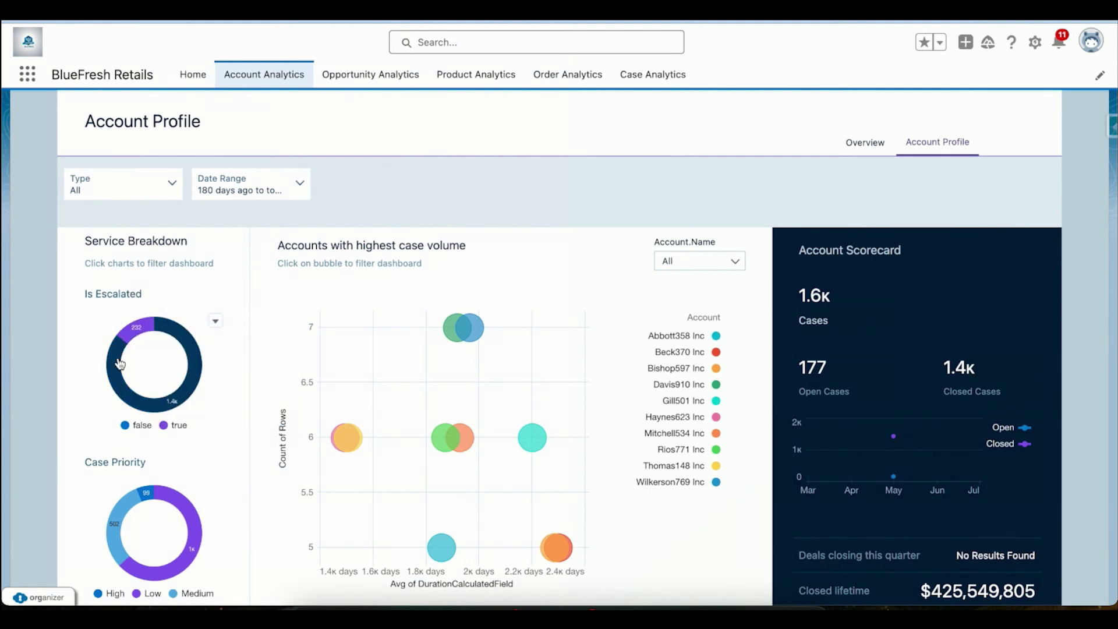
mouse_move(120, 364)
scroll(120, 363, "down", 1)
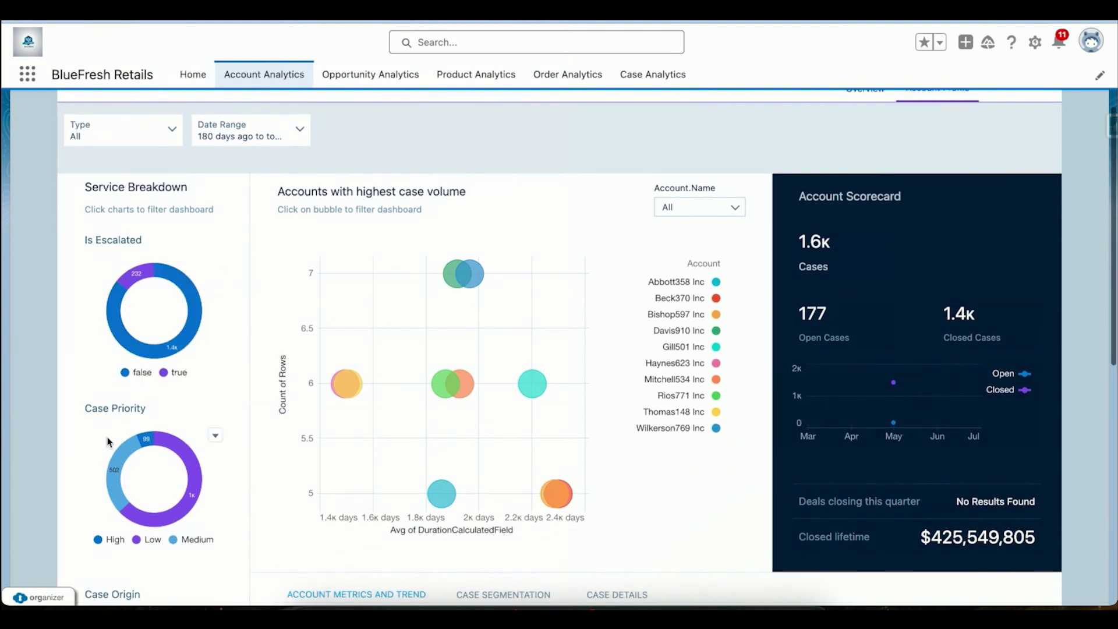
mouse_move(117, 465)
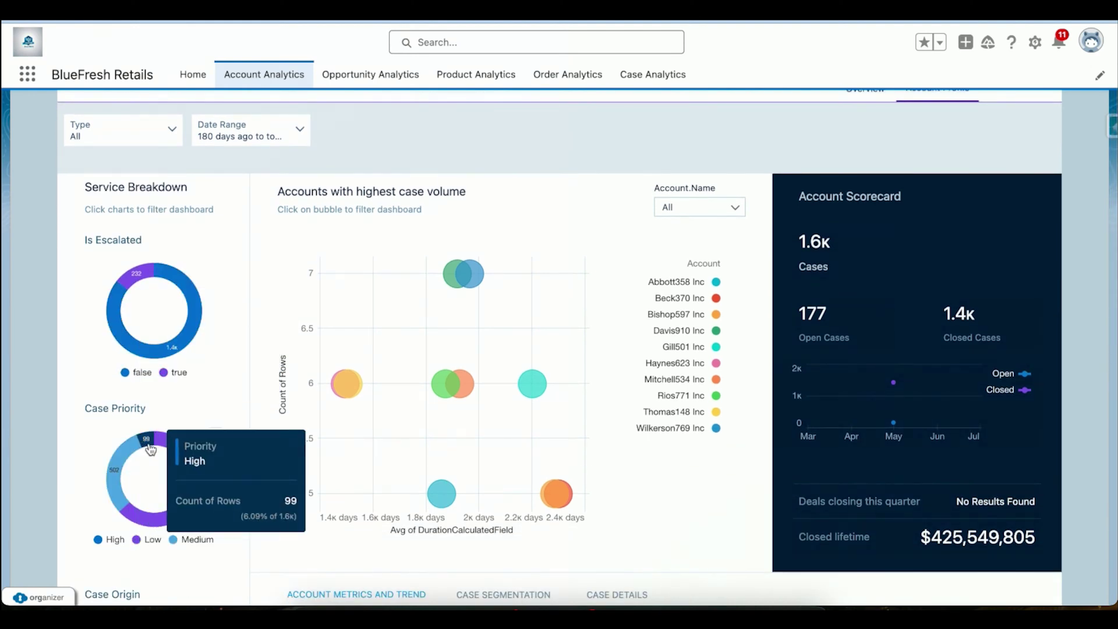
scroll(176, 460, "down", 4)
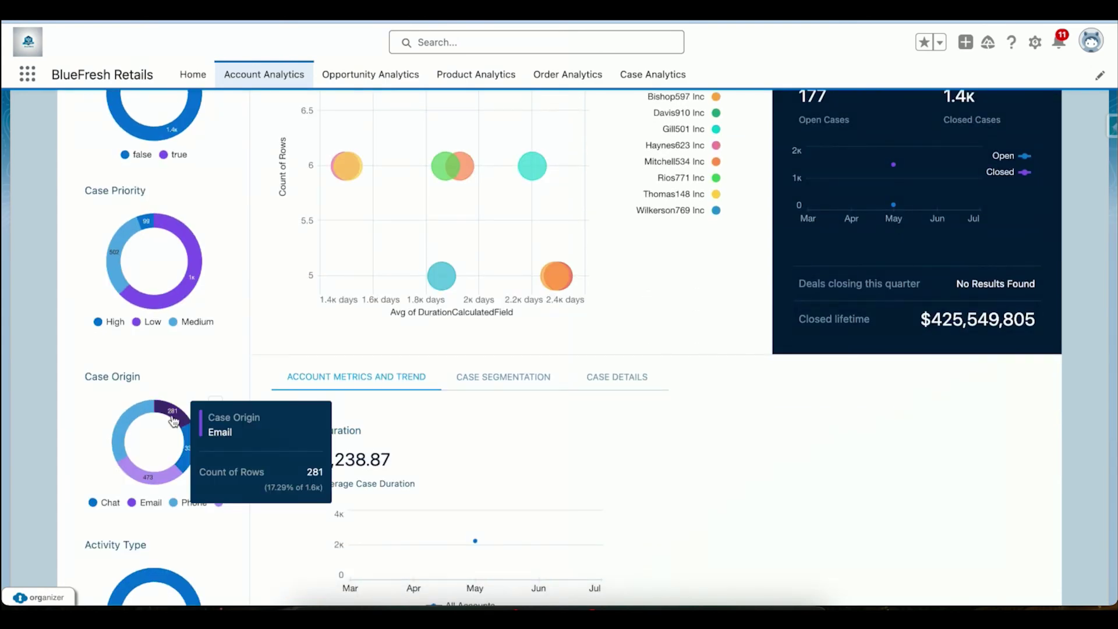
mouse_move(137, 417)
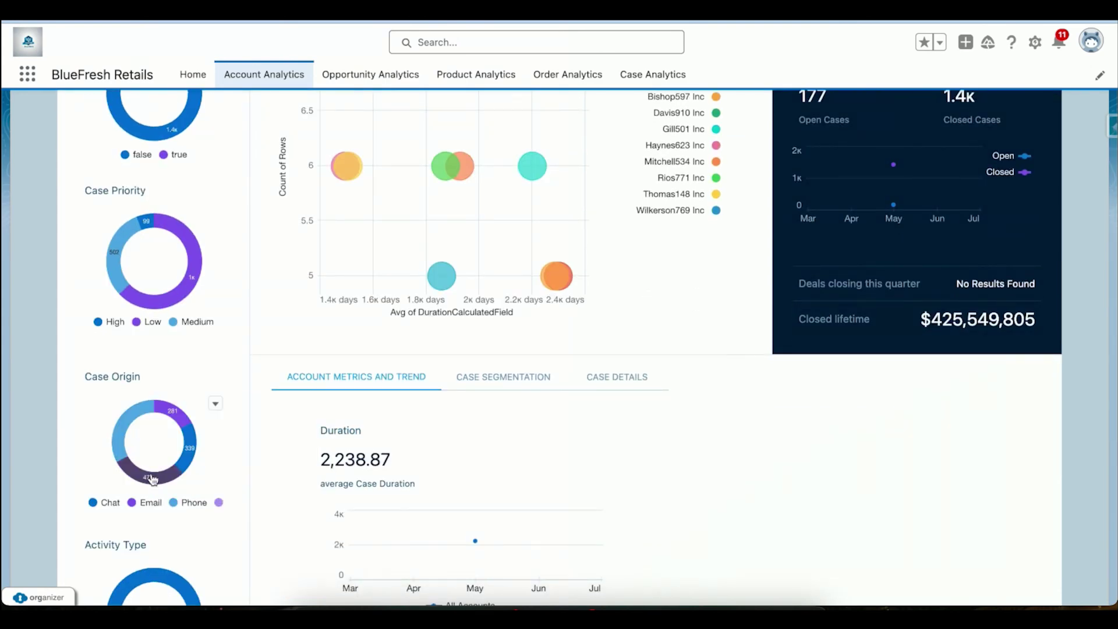
scroll(228, 441, "up", 7)
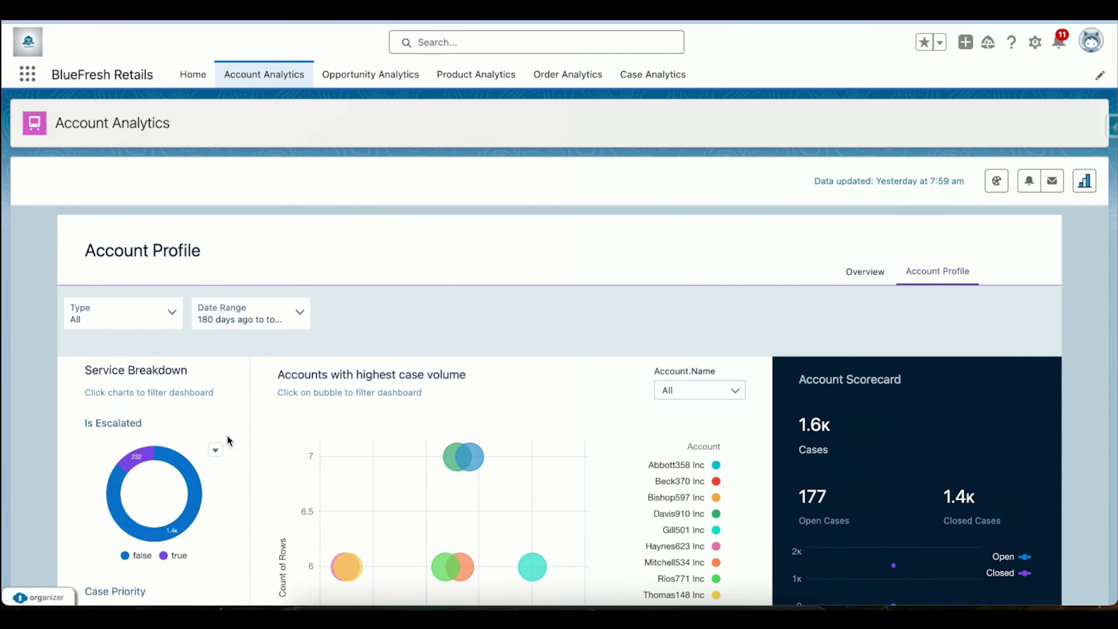
scroll(228, 441, "down", 6)
mouse_move(195, 520)
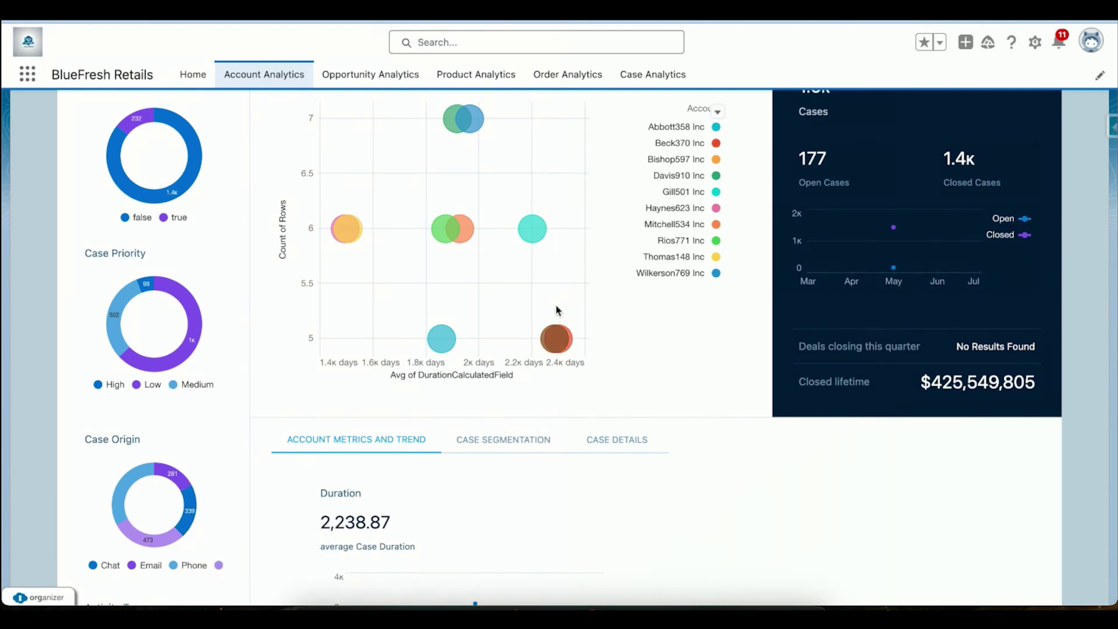
scroll(618, 329, "up", 1)
scroll(618, 330, "up", 3)
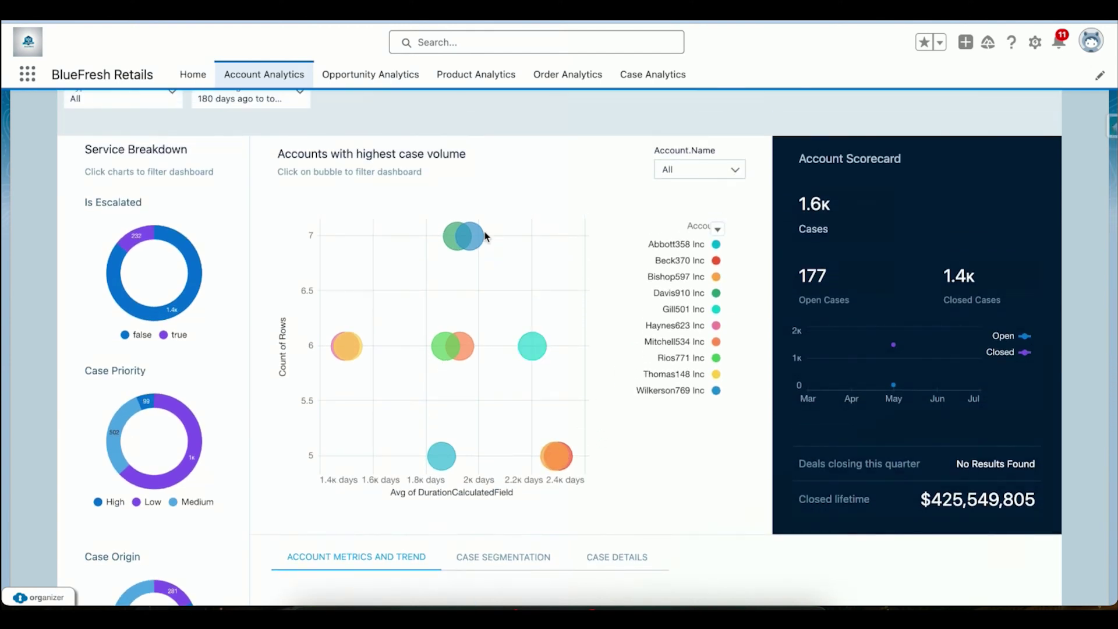
- Filter the dashboard to the top account bubble, then clear that filter again
mouse_move(479, 240)
left_click(478, 240)
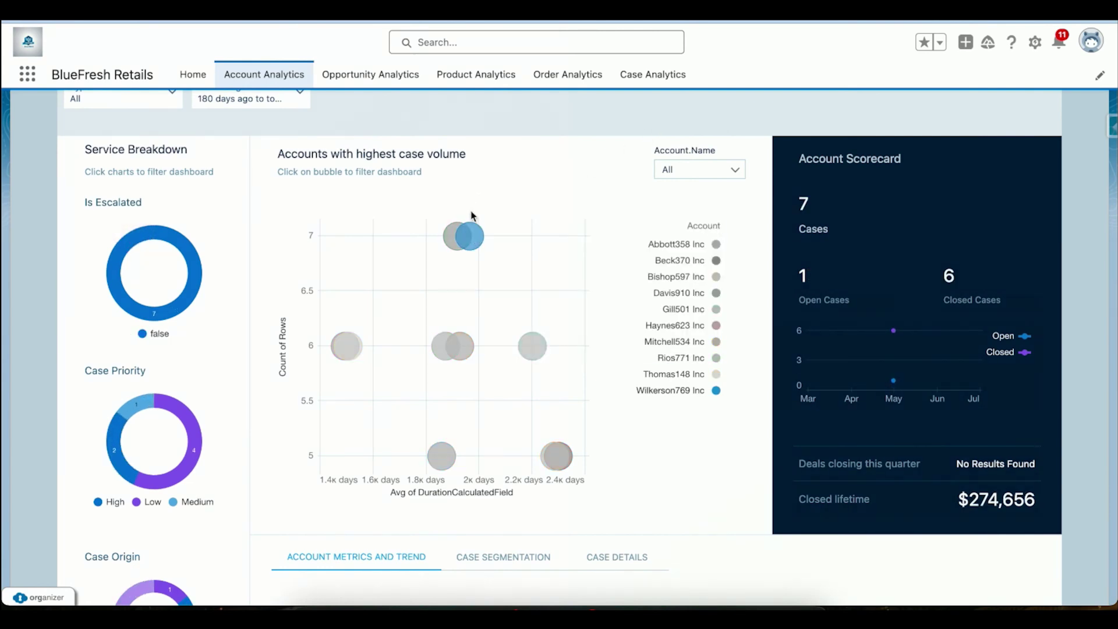
mouse_move(478, 232)
left_click(471, 235)
scroll(623, 218, "down", 8)
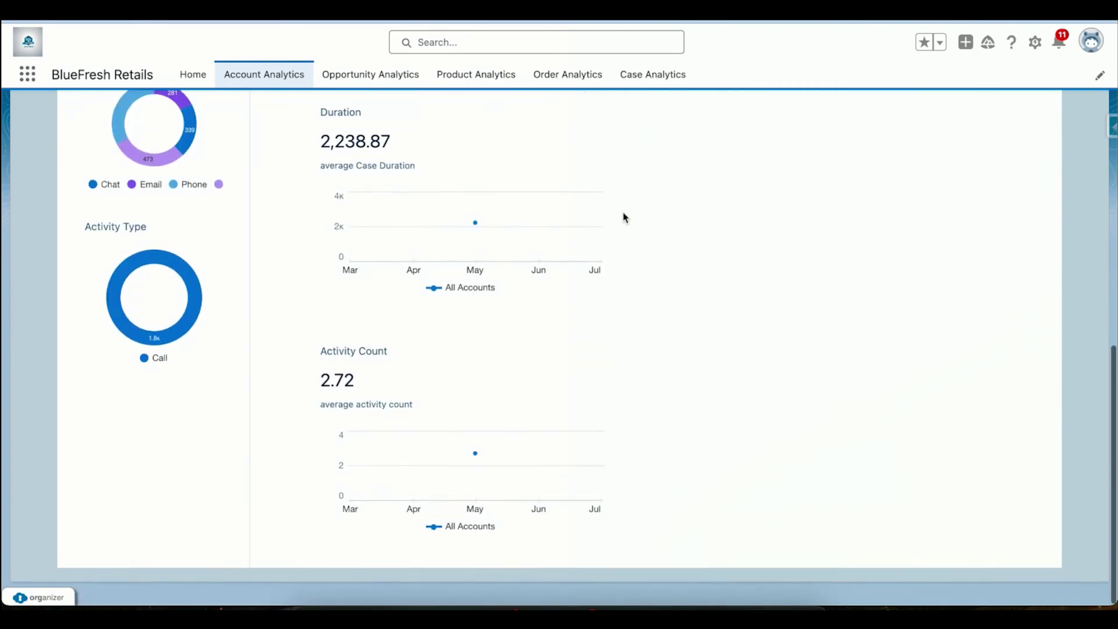
- Filter Opportunity Analytics to the red 7.2M New Business bar in the Sales Rep chart
scroll(623, 217, "up", 10)
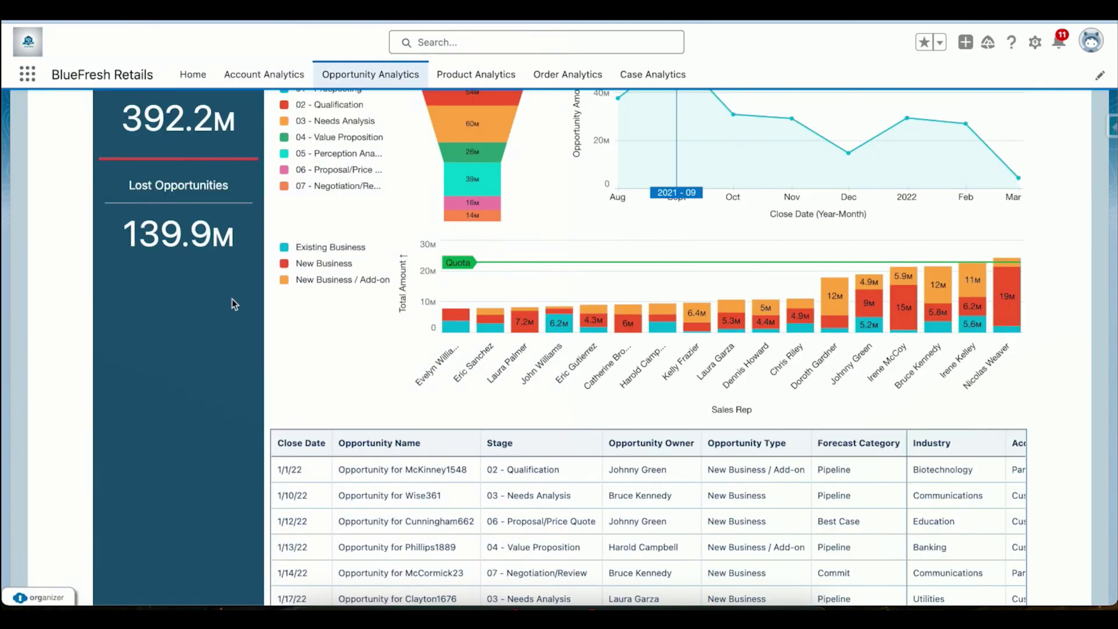
scroll(232, 299, "up", 5)
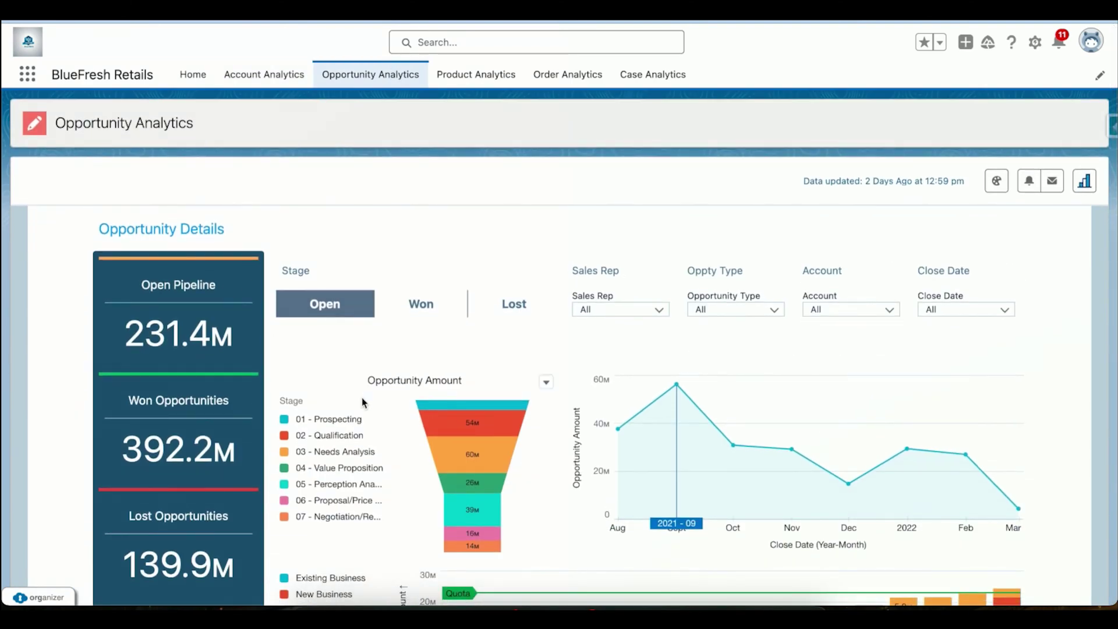
scroll(362, 398, "down", 2)
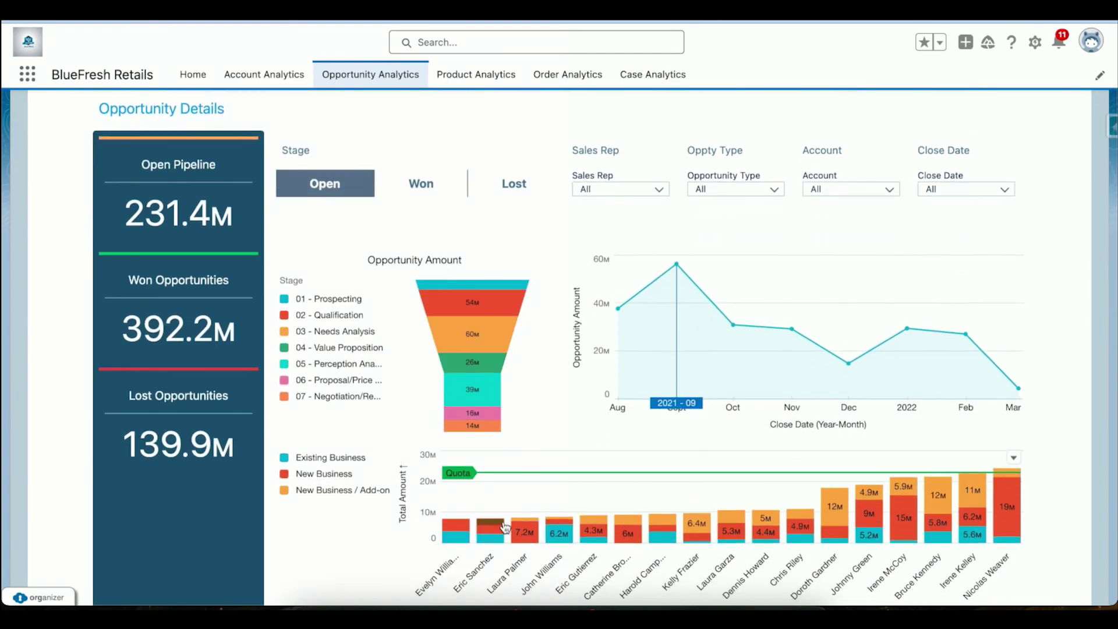
mouse_move(464, 324)
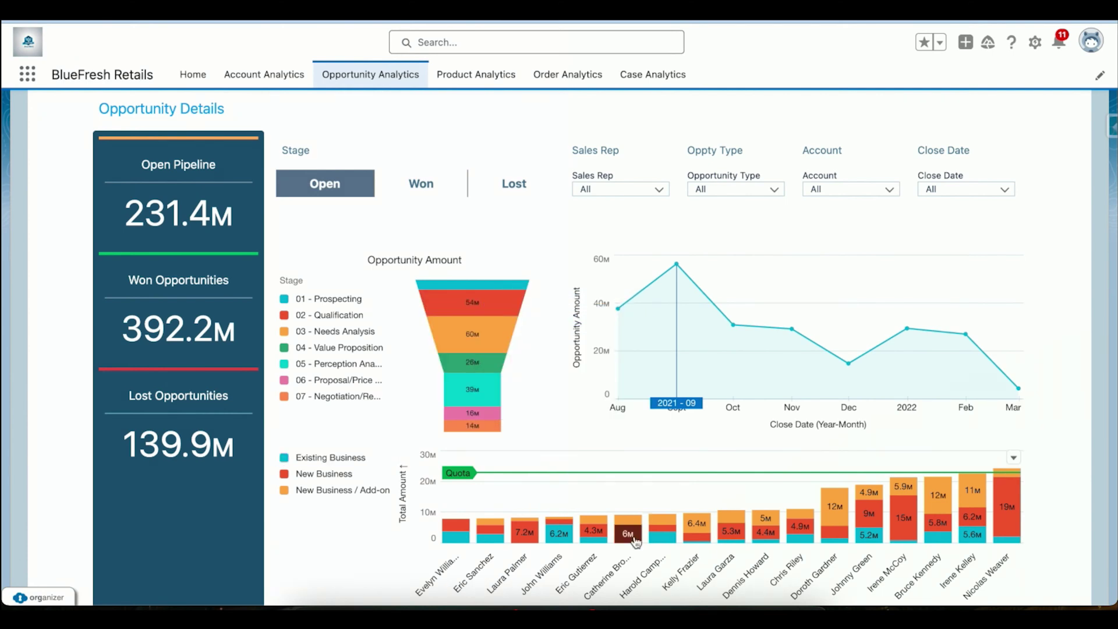
scroll(487, 561, "down", 1)
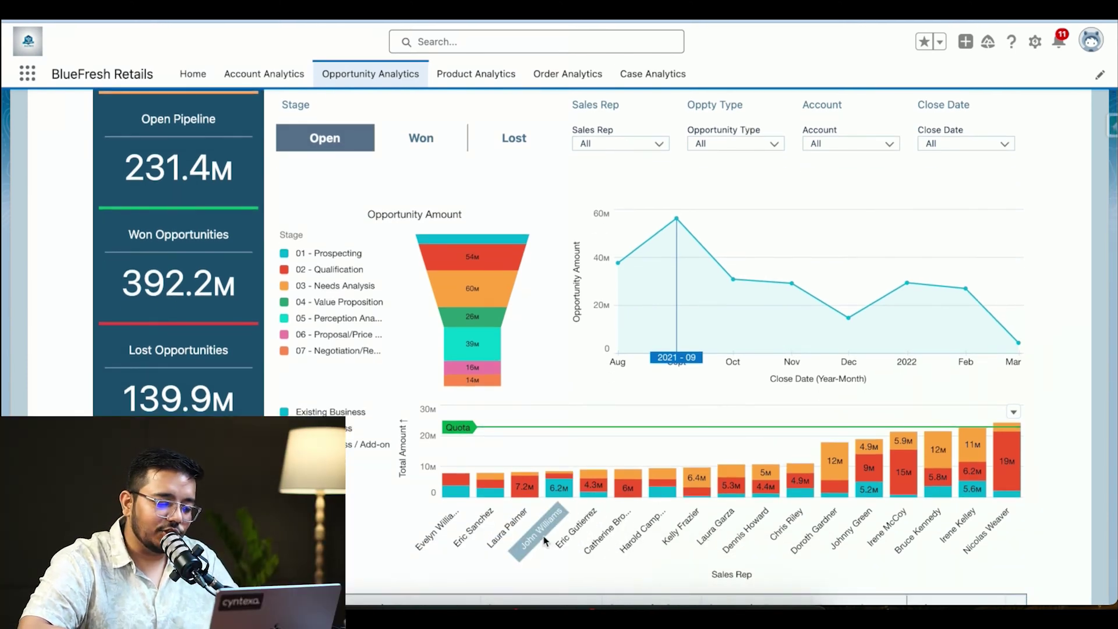
mouse_move(562, 495)
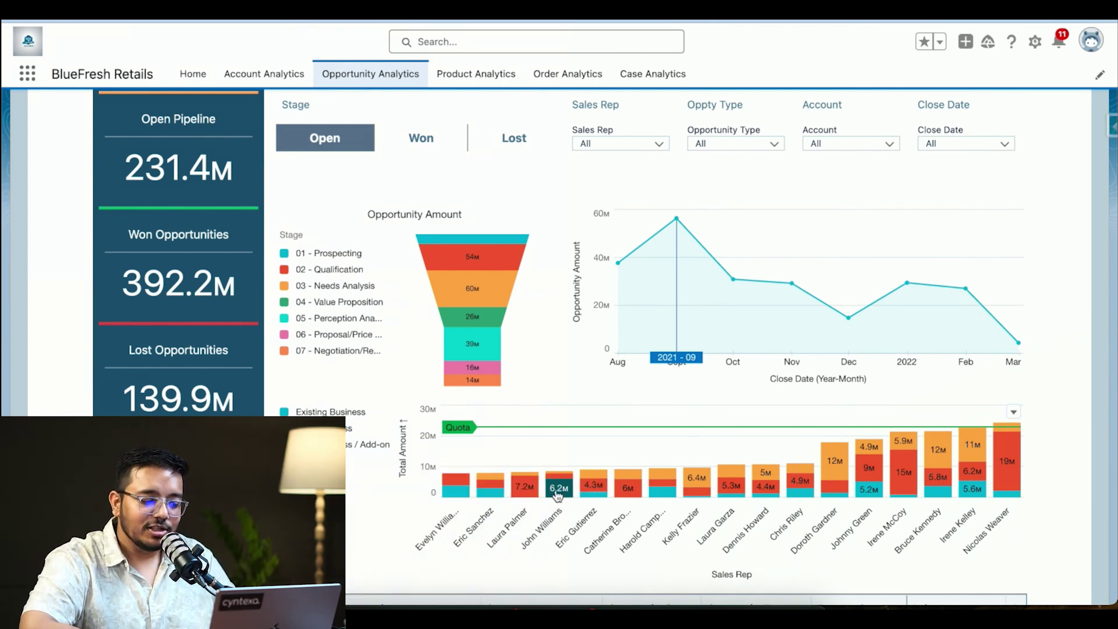
left_click(525, 494)
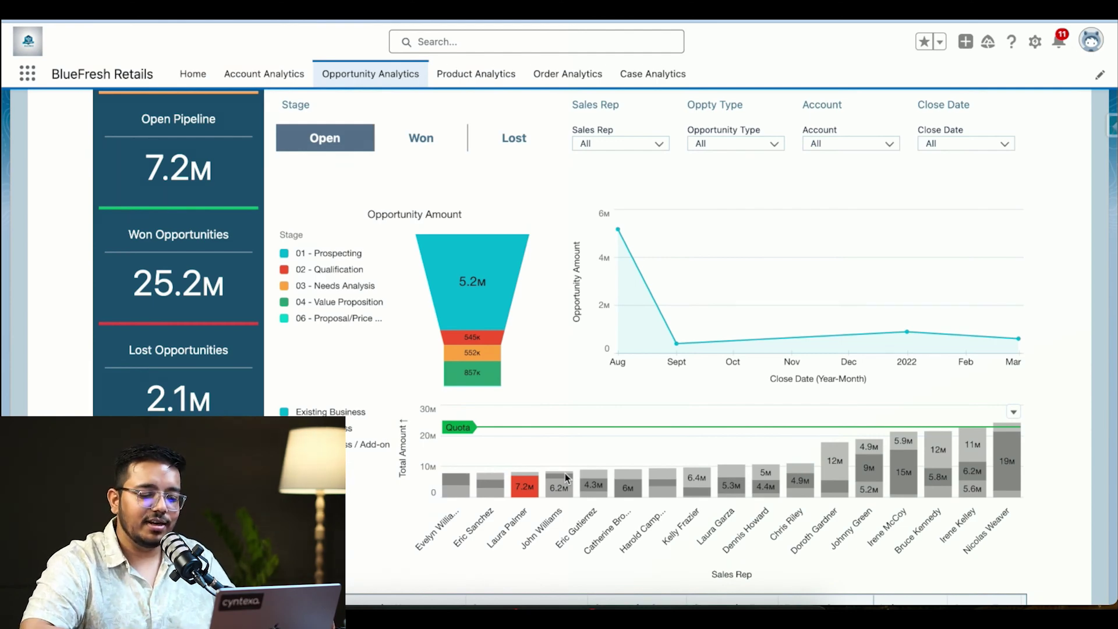
mouse_move(527, 497)
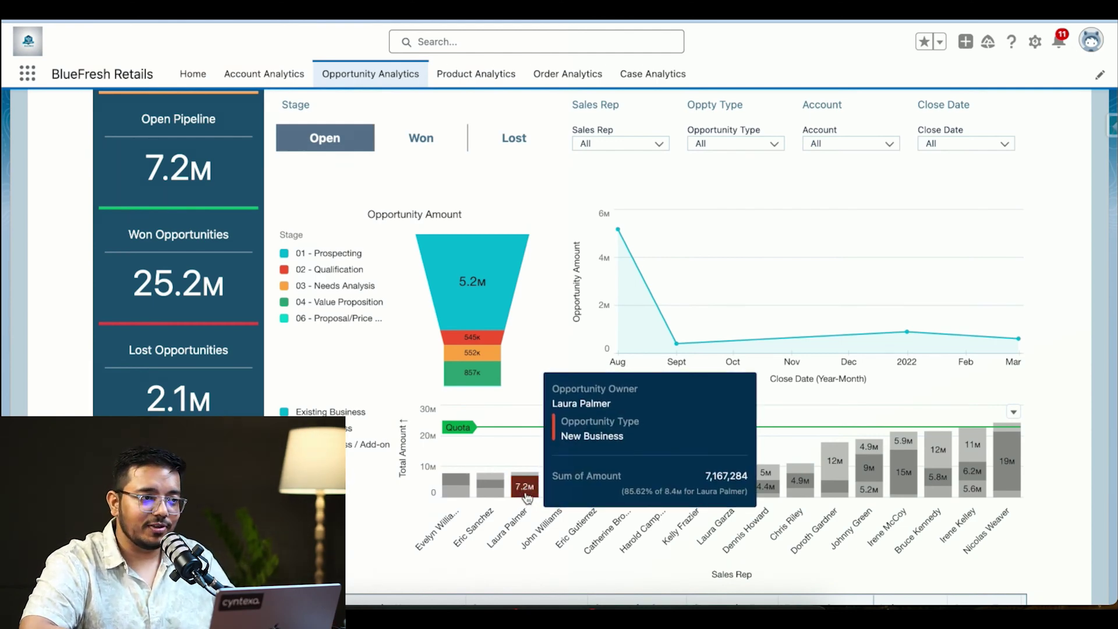
- Clear the sales rep filter, then switch to Case Analytics and scroll through its Cases components
left_click(527, 496)
left_click(621, 83)
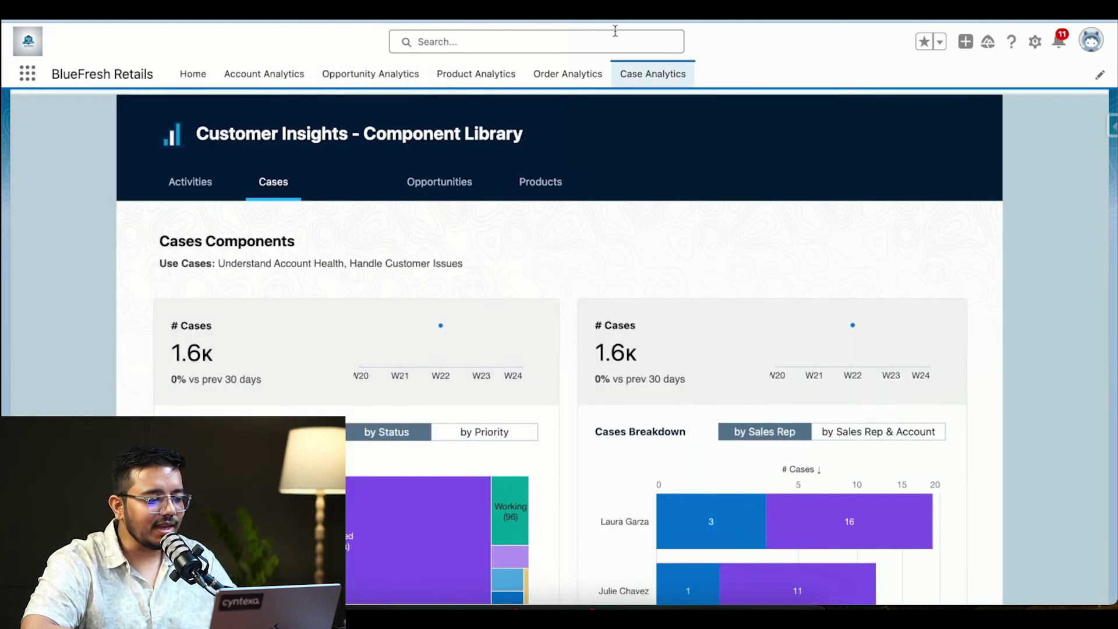
scroll(391, 162, "down", 1)
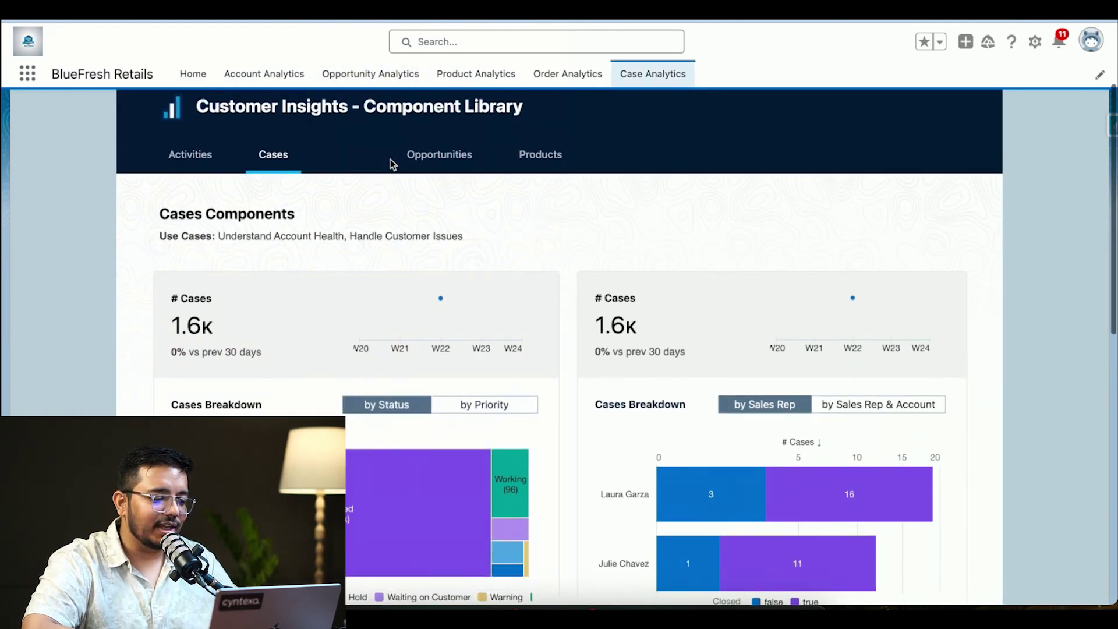
scroll(392, 162, "down", 3)
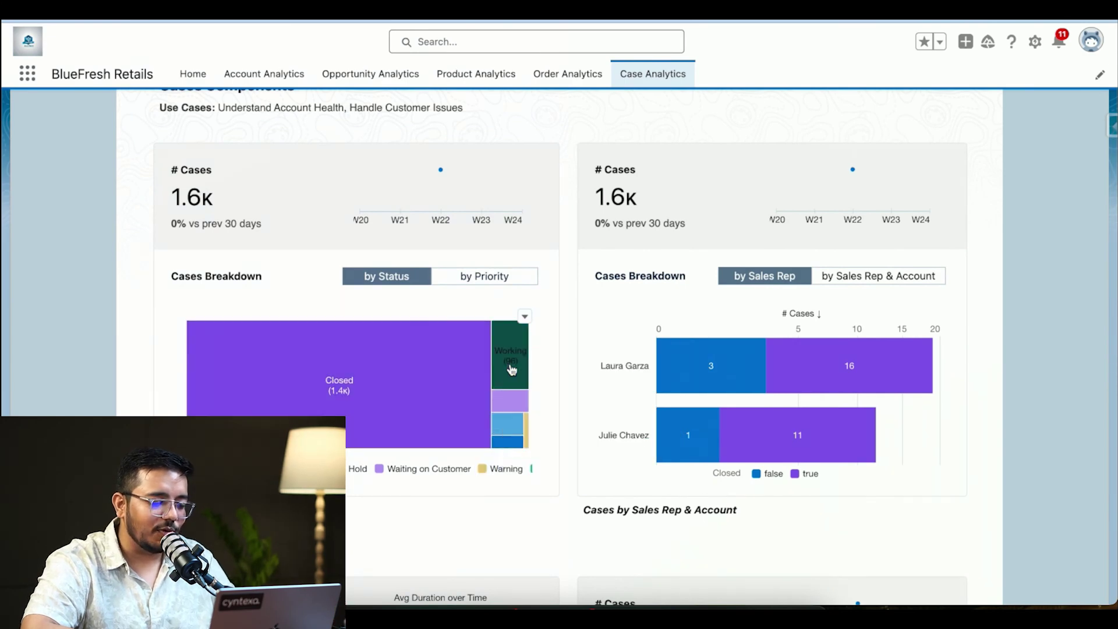
- Switch to Product Analytics and inspect its Products Purchased and Product Pipeline breakdown tiles
mouse_move(774, 378)
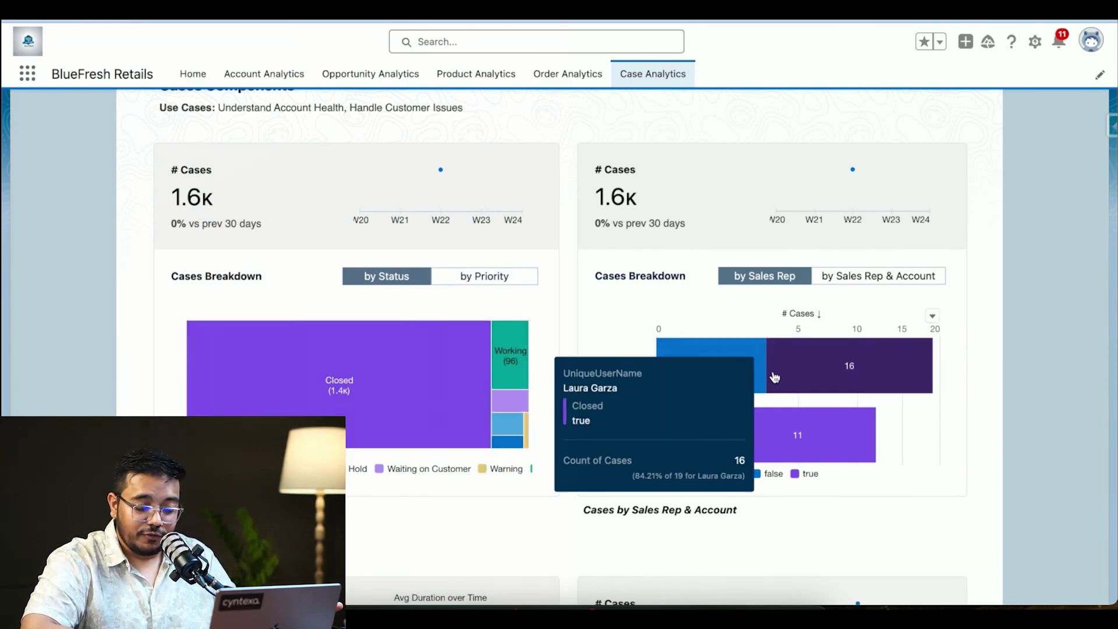
mouse_move(809, 434)
left_click(476, 73)
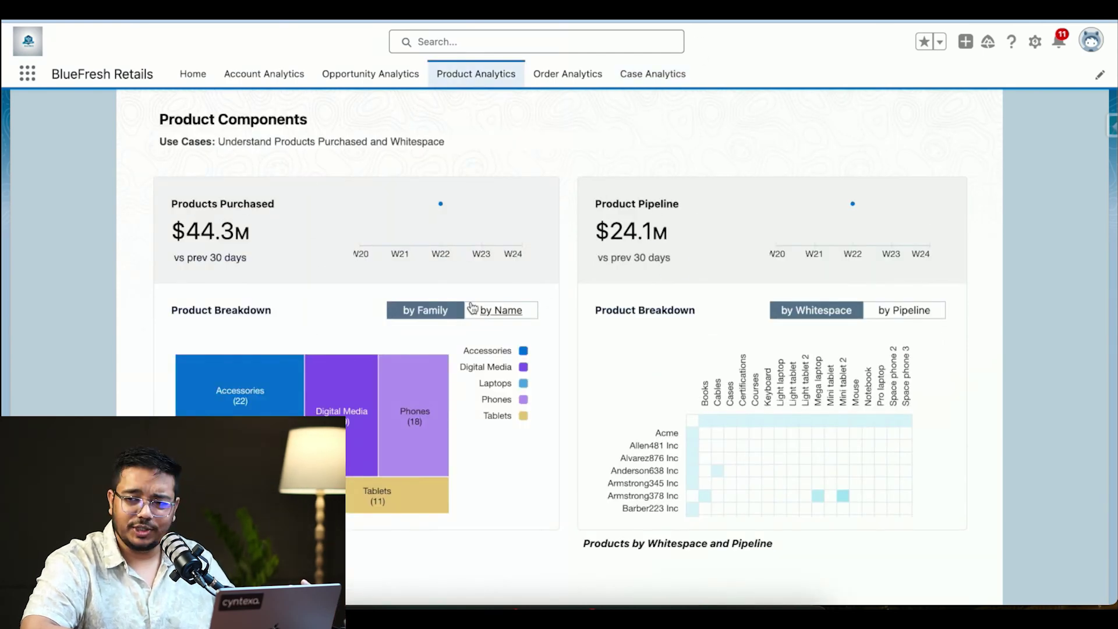
mouse_move(242, 400)
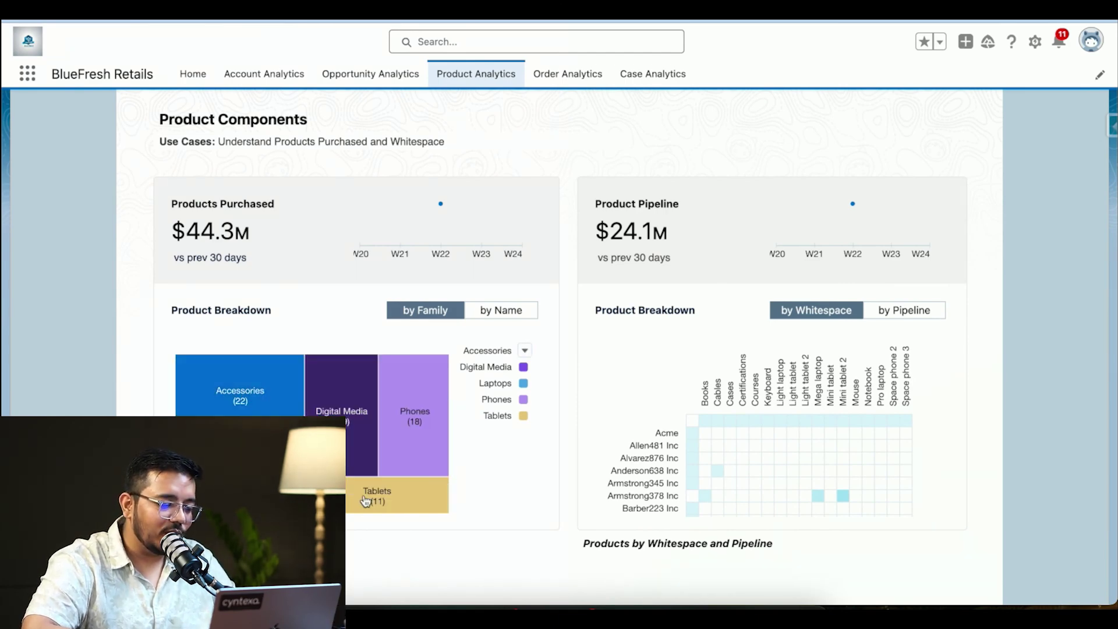
mouse_move(332, 460)
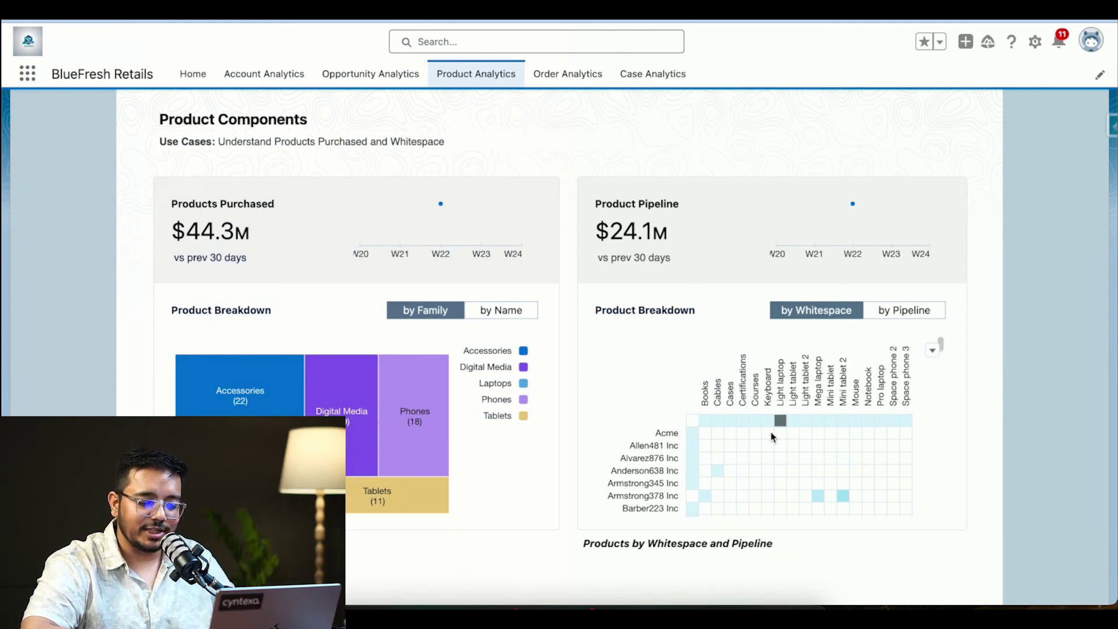
mouse_move(718, 474)
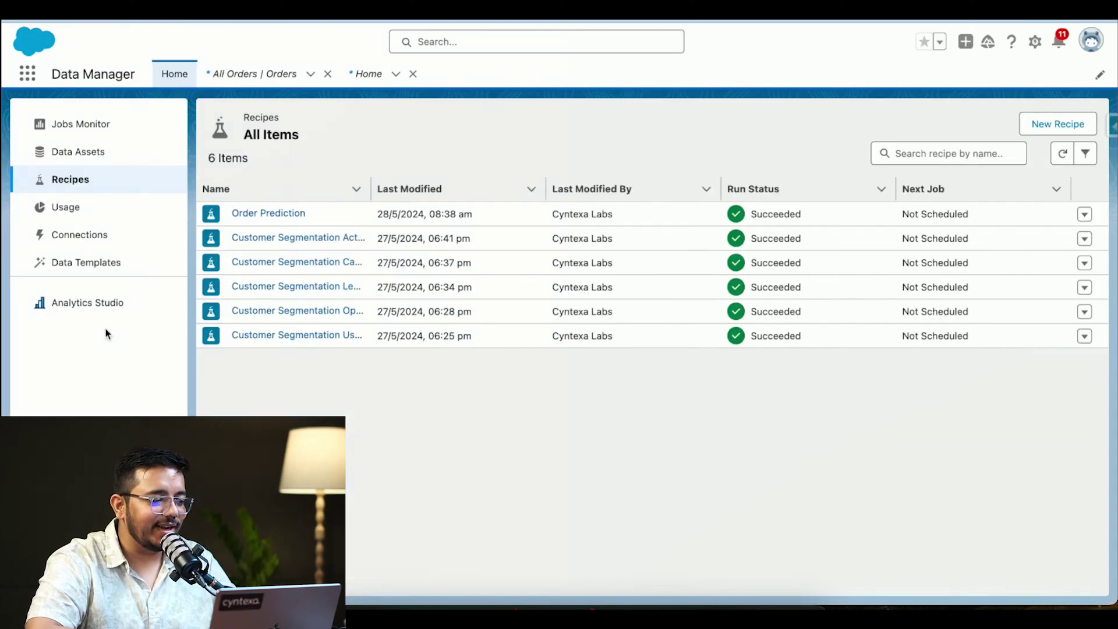
- From Connections, browse the 37 connectors in the New Connection picker, then close it without adding one
left_click(95, 233)
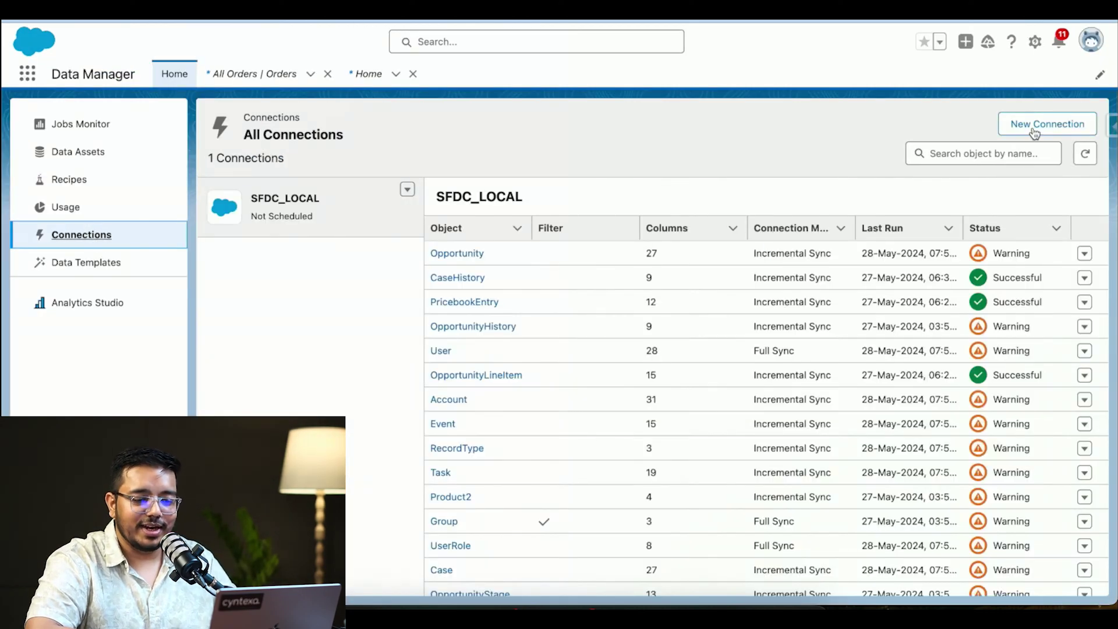
left_click(1035, 129)
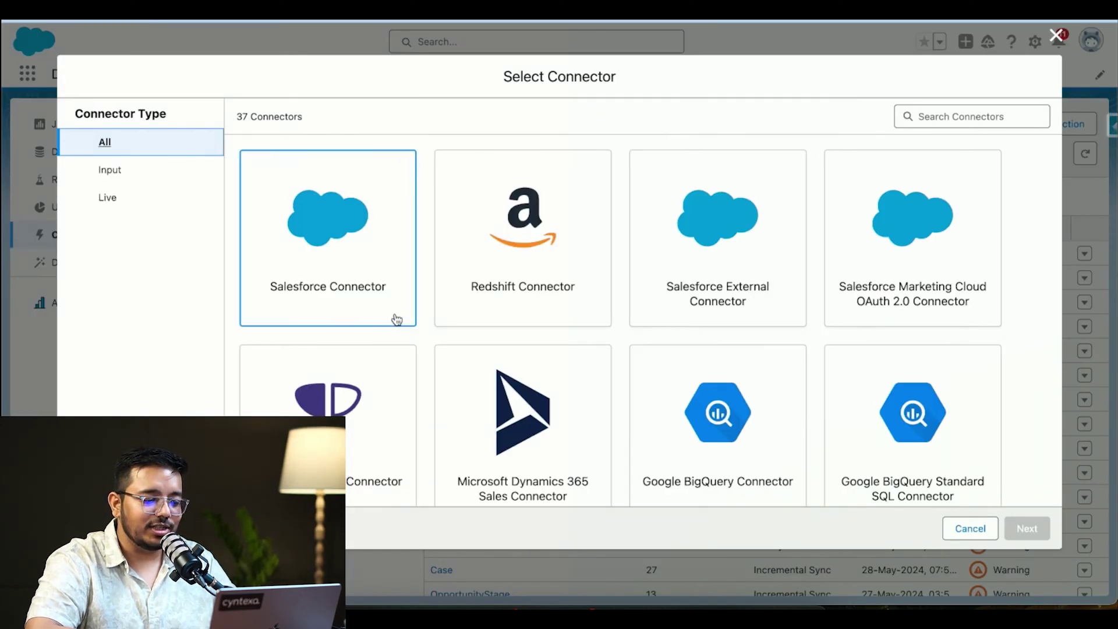
scroll(599, 377, "down", 3)
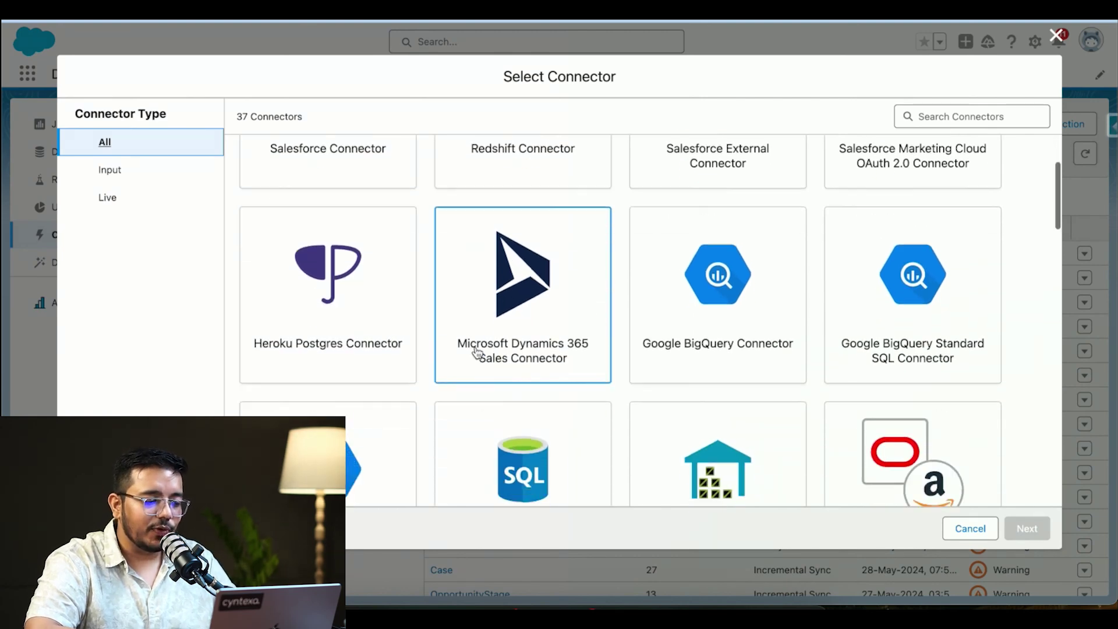
scroll(478, 351, "down", 6)
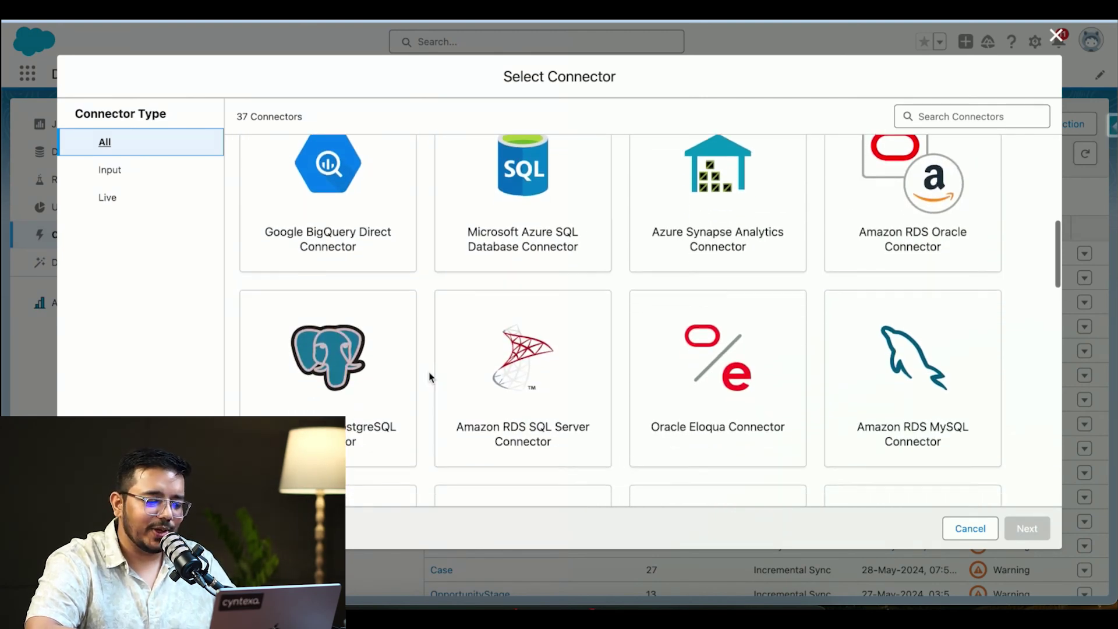
scroll(429, 376, "down", 7)
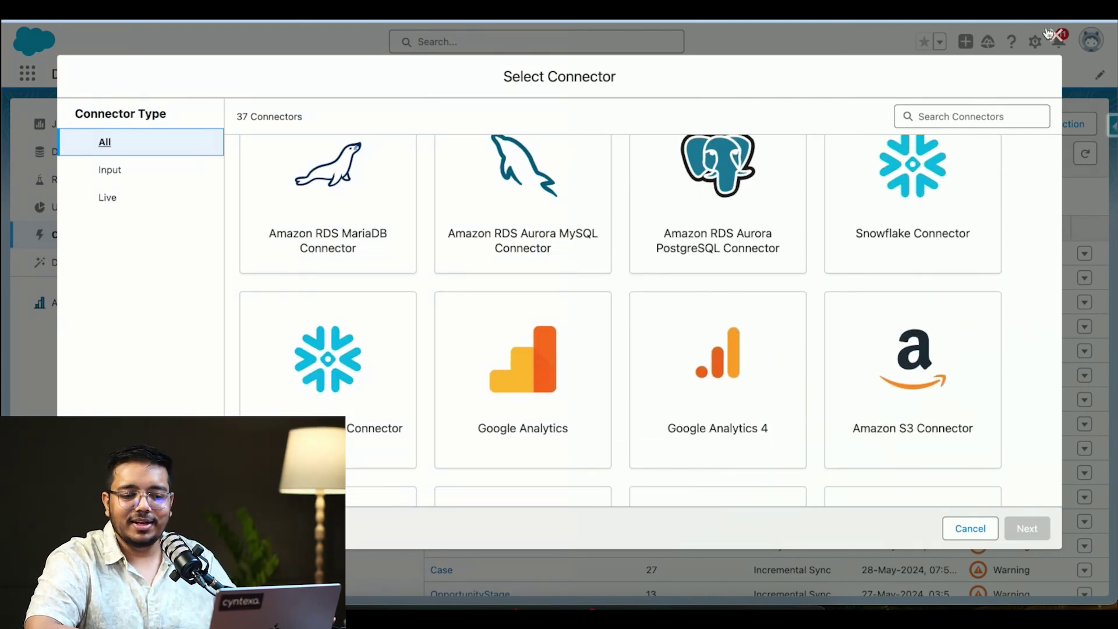
left_click(1055, 34)
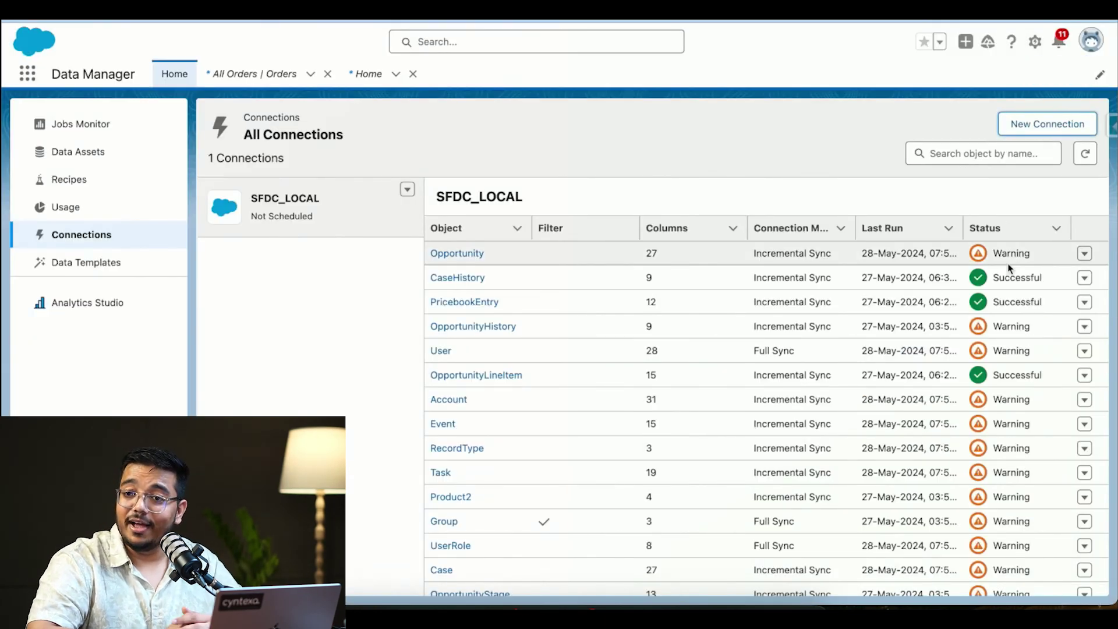